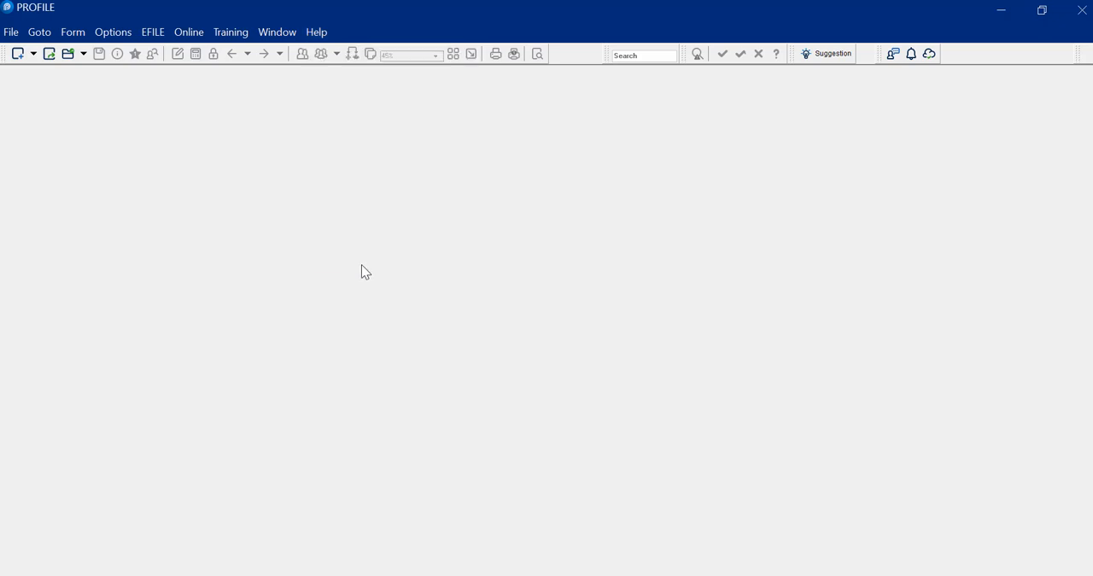
Step: Check online for ProFile updates and proceed with the new version using the Back up and install option
{"action": "left_click", "coordinate": [189, 34]}
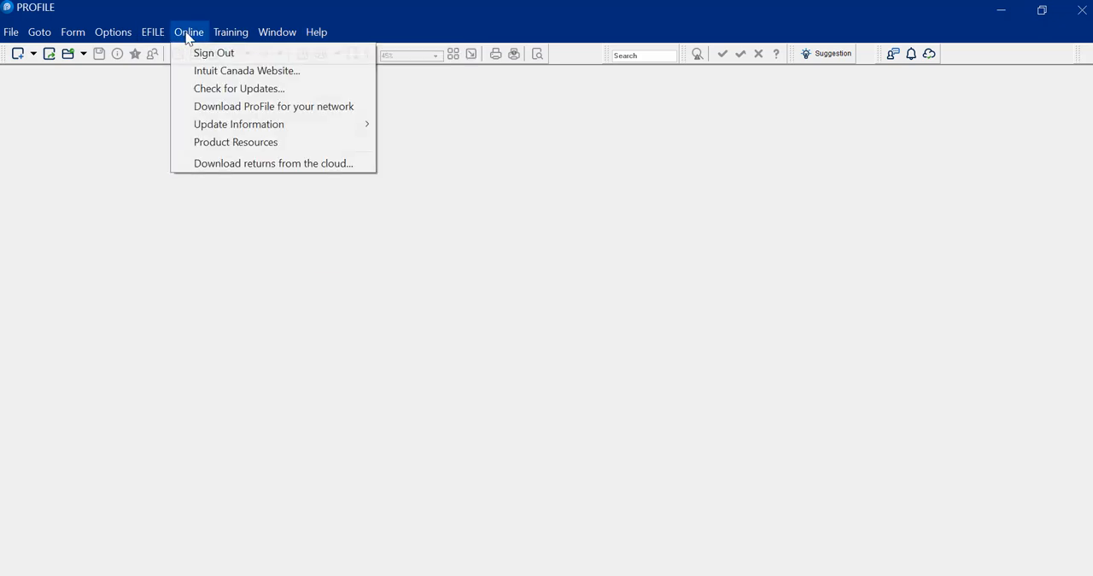
{"action": "left_click", "coordinate": [248, 91]}
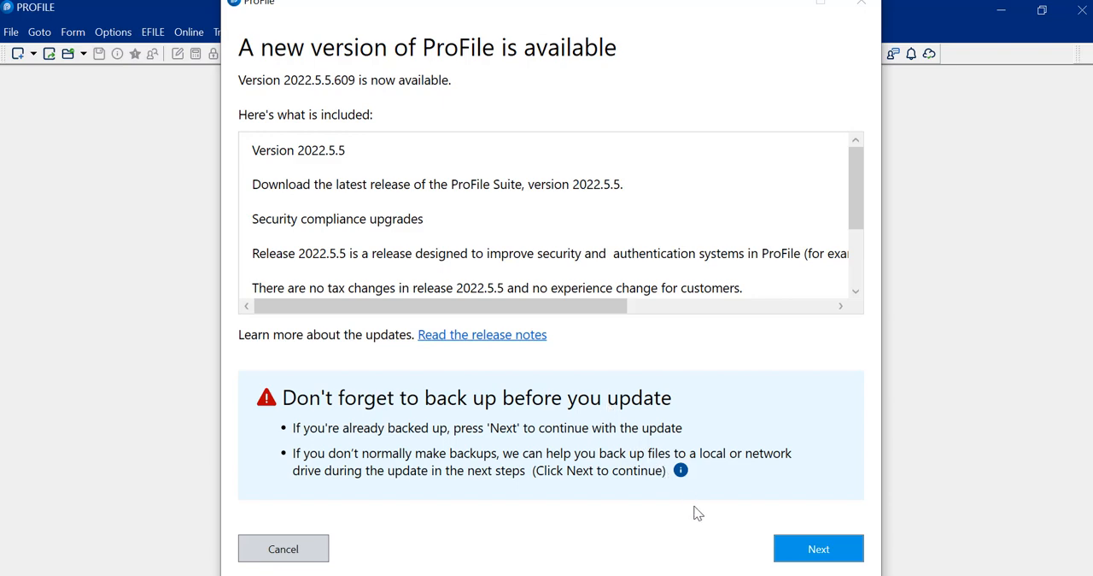
{"action": "left_click", "coordinate": [809, 547]}
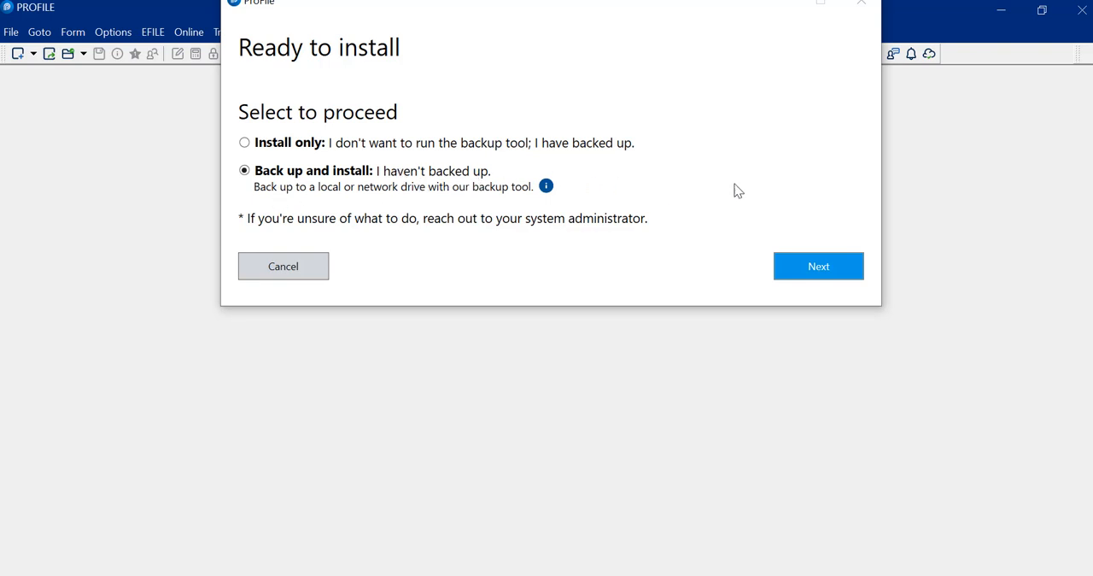
{"action": "left_click", "coordinate": [810, 261]}
{"action": "left_click", "coordinate": [819, 267]}
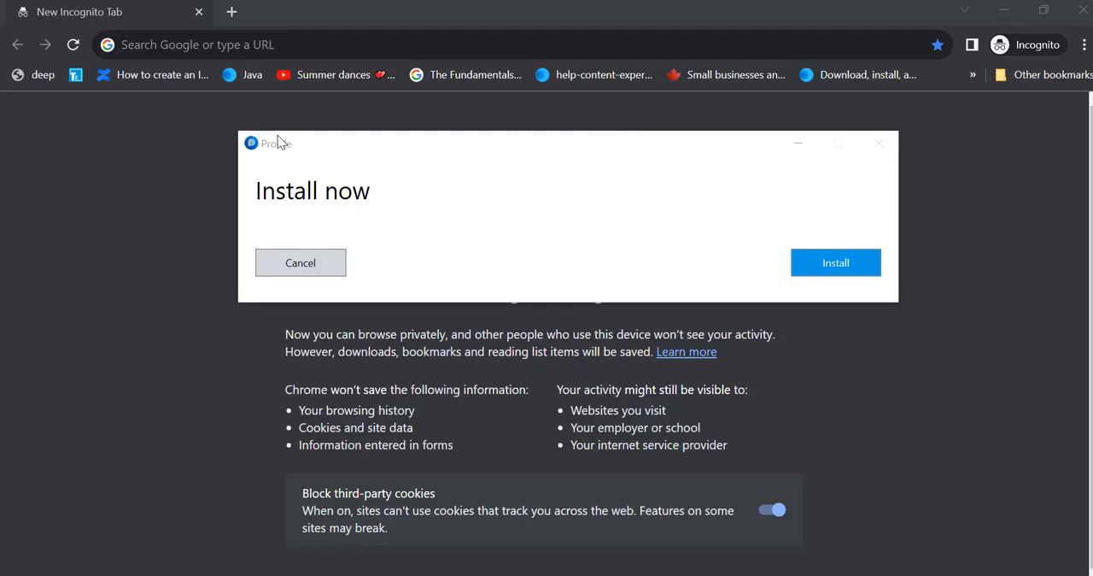
Step: Install the ProFile update, then close the finished installer and the ProFile program
{"action": "left_click", "coordinate": [820, 266]}
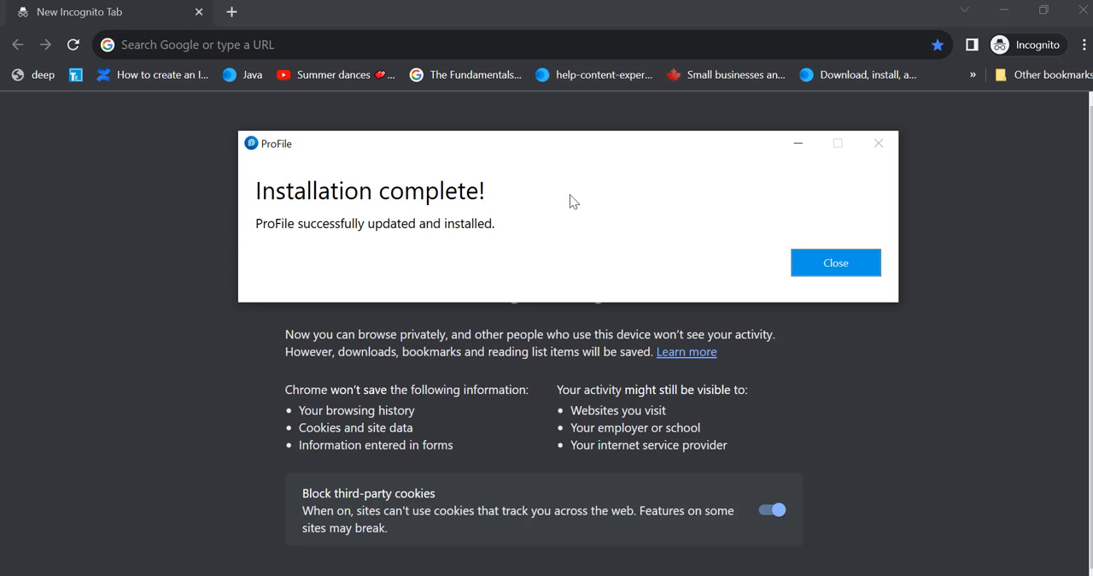
{"action": "left_click", "coordinate": [811, 270]}
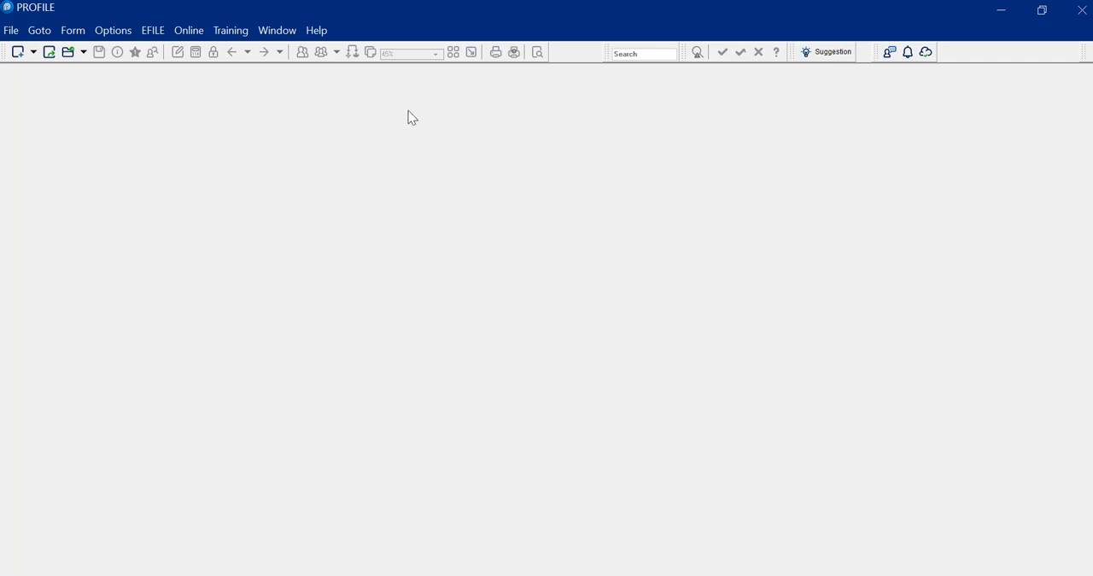
{"action": "left_click", "coordinate": [1082, 10]}
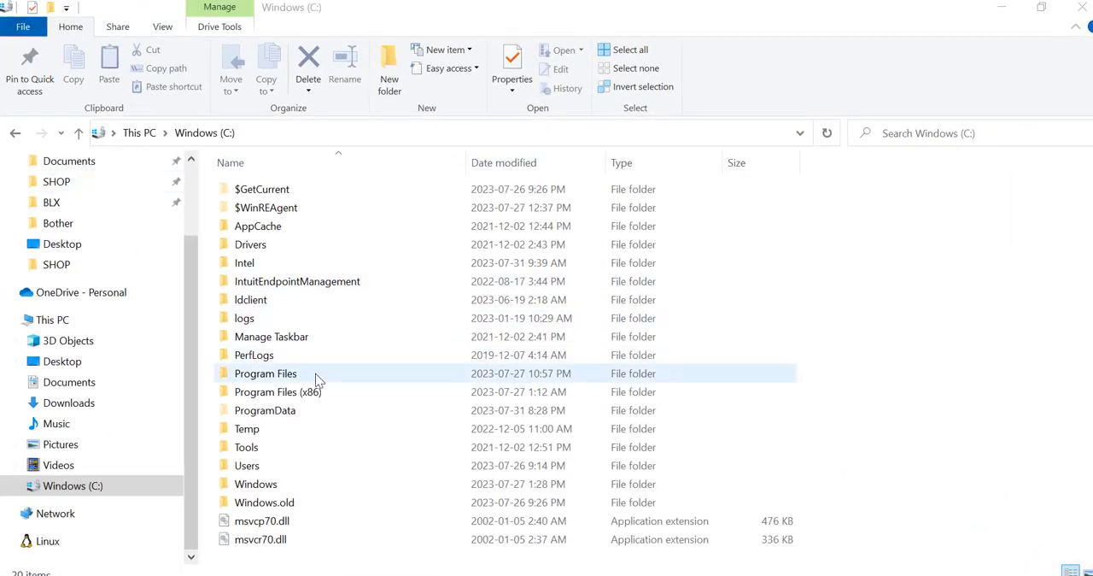
Step: In File Explorer, open the ProFile folder inside Program Files (x86) on the C: drive
{"action": "double_click", "coordinate": [310, 399]}
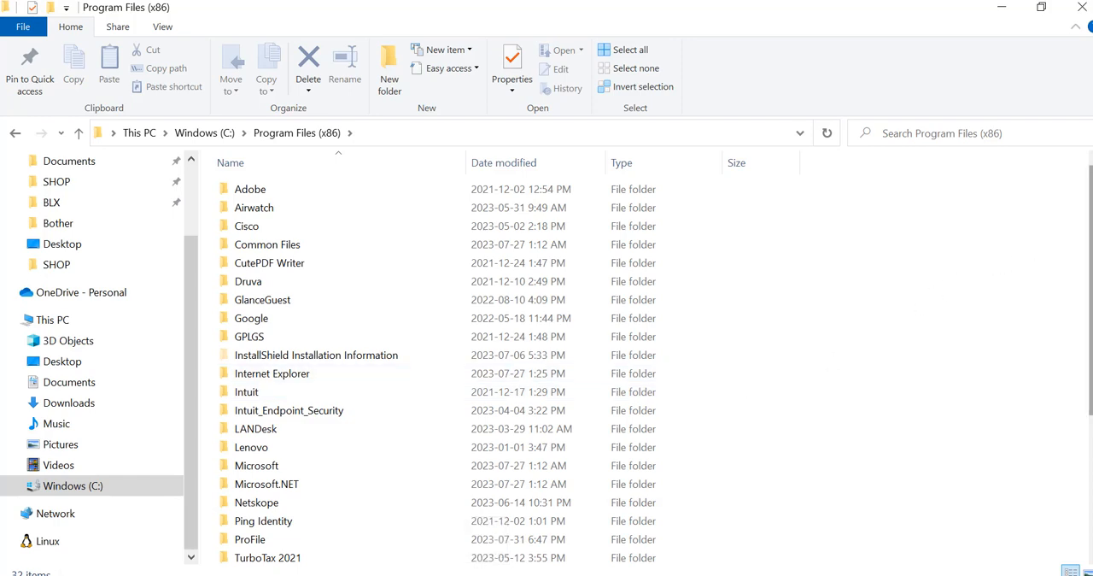
{"action": "left_click_drag", "start_coordinate": [1091, 252], "coordinate": [1091, 319]}
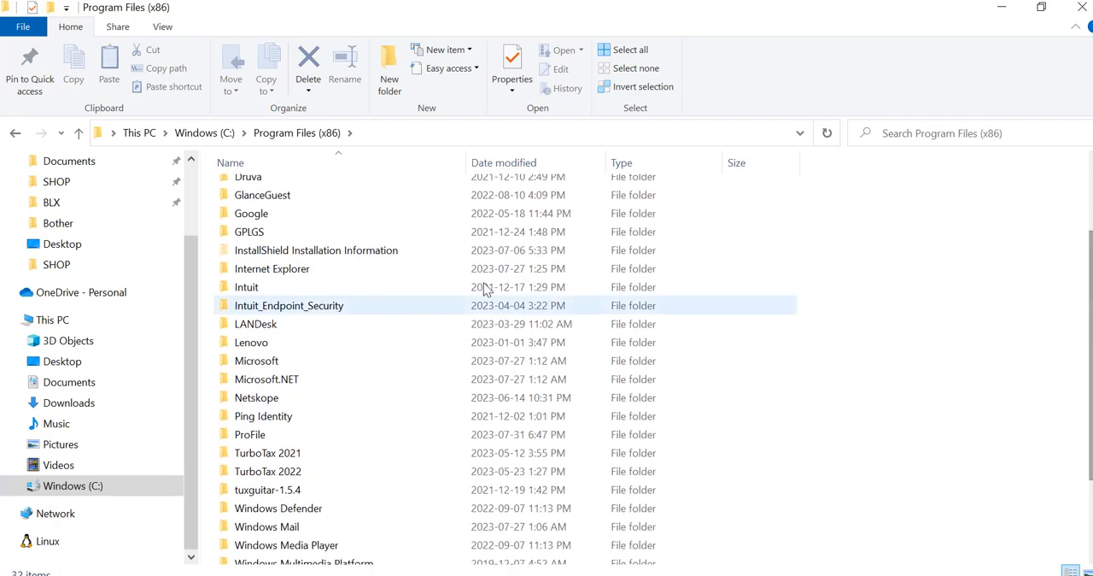
{"action": "left_click", "coordinate": [246, 436]}
{"action": "double_click", "coordinate": [247, 435]}
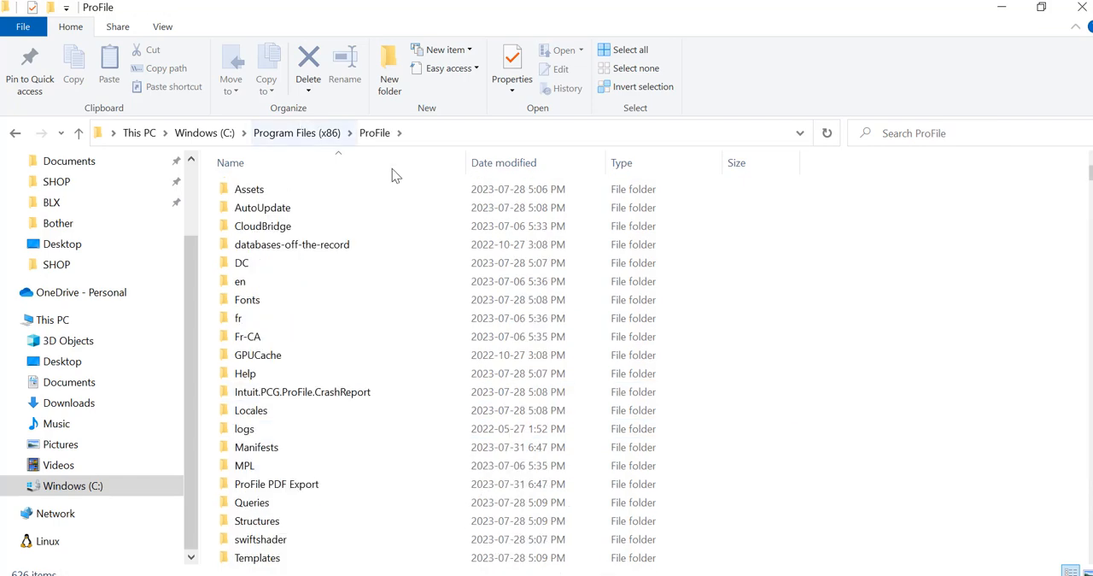
Step: Open the BackupTool folder inside AutoUpdate and run the profilebackuptool application
{"action": "left_click", "coordinate": [291, 211]}
{"action": "double_click", "coordinate": [291, 211]}
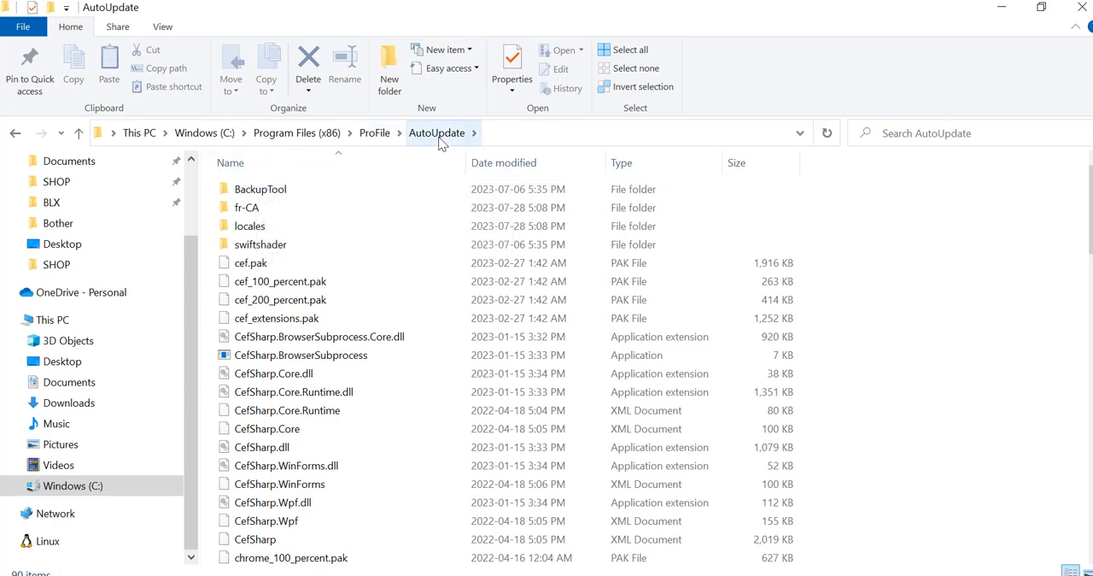
{"action": "left_click", "coordinate": [273, 198]}
{"action": "double_click", "coordinate": [274, 198]}
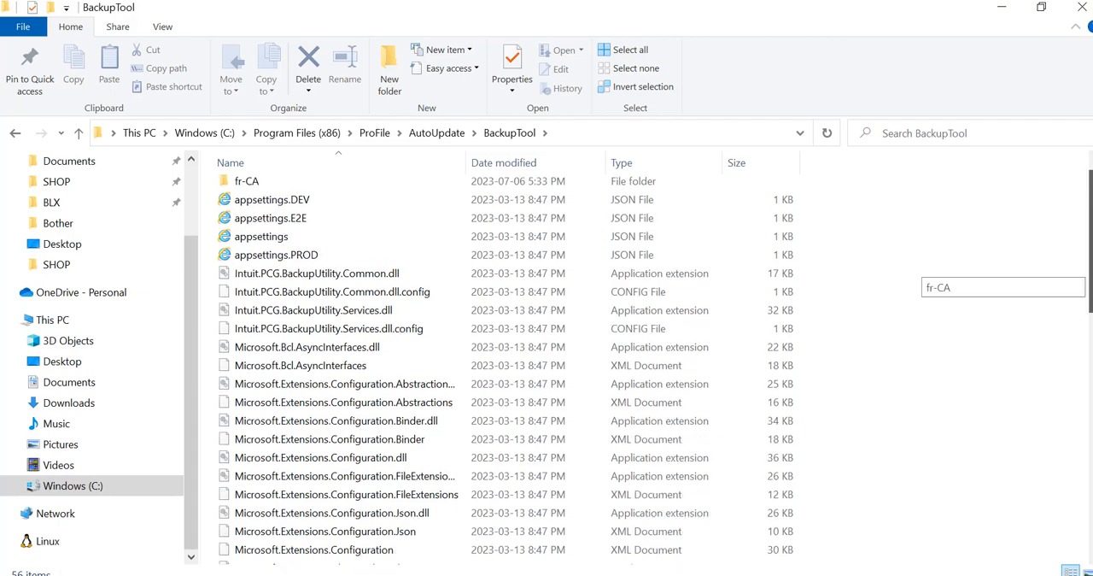
{"action": "scroll", "coordinate": [923, 273], "scroll_direction": "down", "scroll_amount": 10}
{"action": "left_click", "coordinate": [243, 219]}
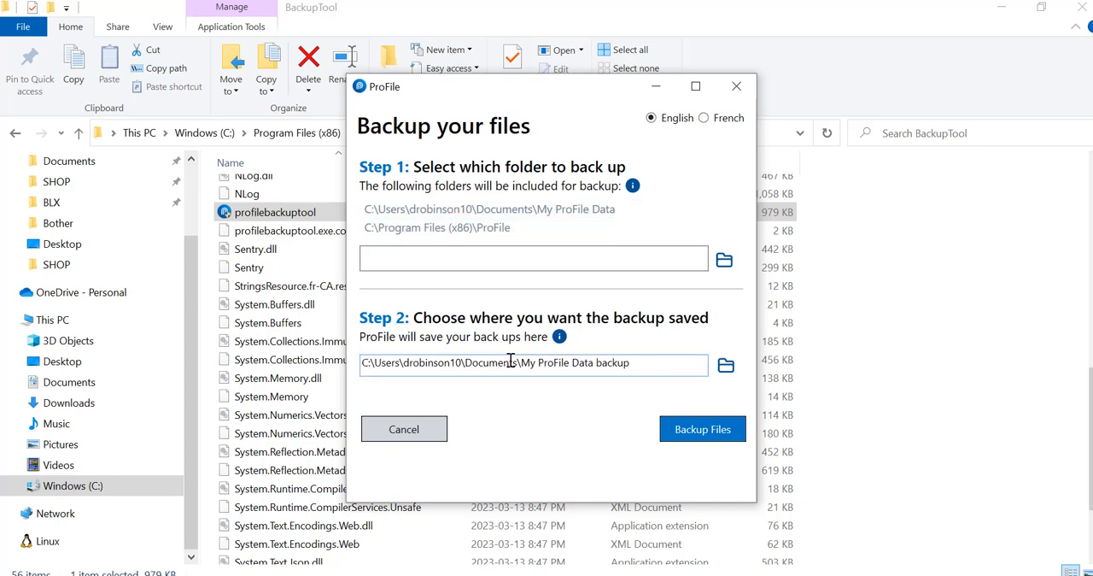
Step: Set the backup destination folder to My ProFile Data backup 3 in Documents and run the backup to completion
{"action": "left_click", "coordinate": [639, 364]}
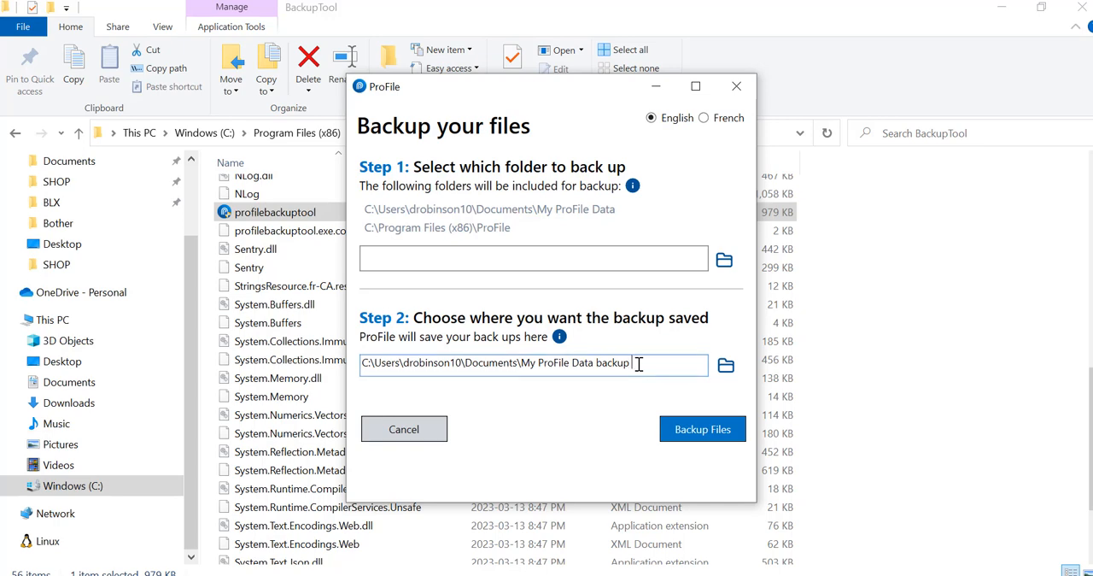
{"action": "type", "text": "3"}
{"action": "left_click", "coordinate": [698, 429]}
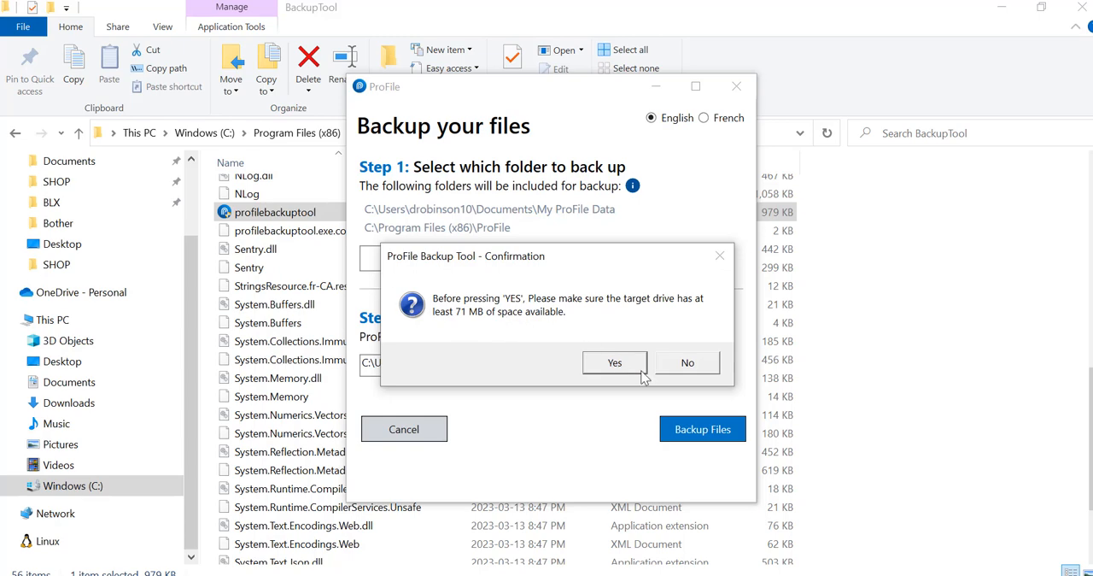
{"action": "left_click", "coordinate": [617, 360]}
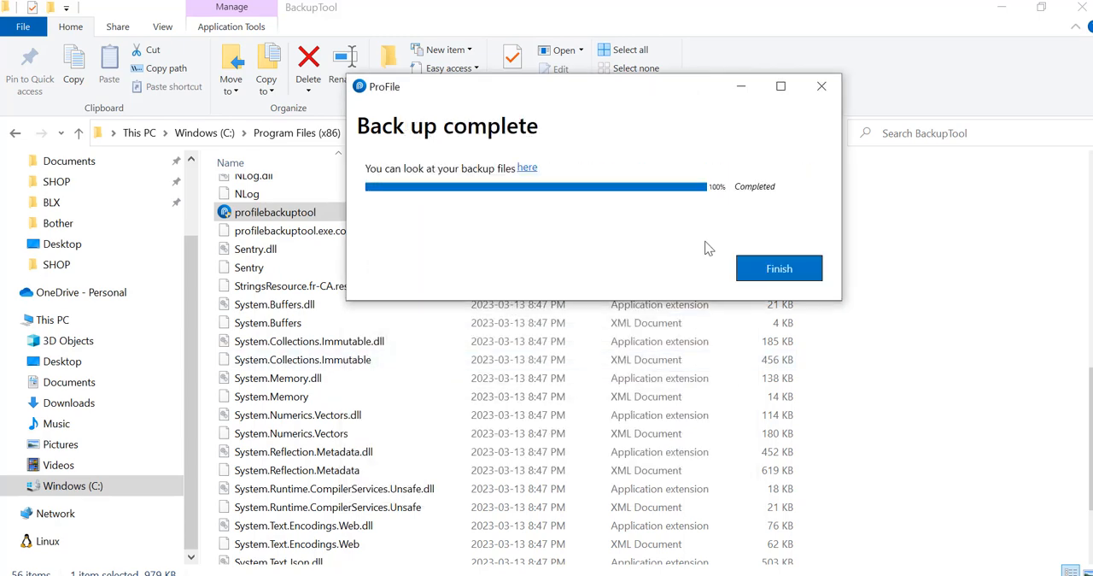
{"action": "left_click", "coordinate": [766, 271]}
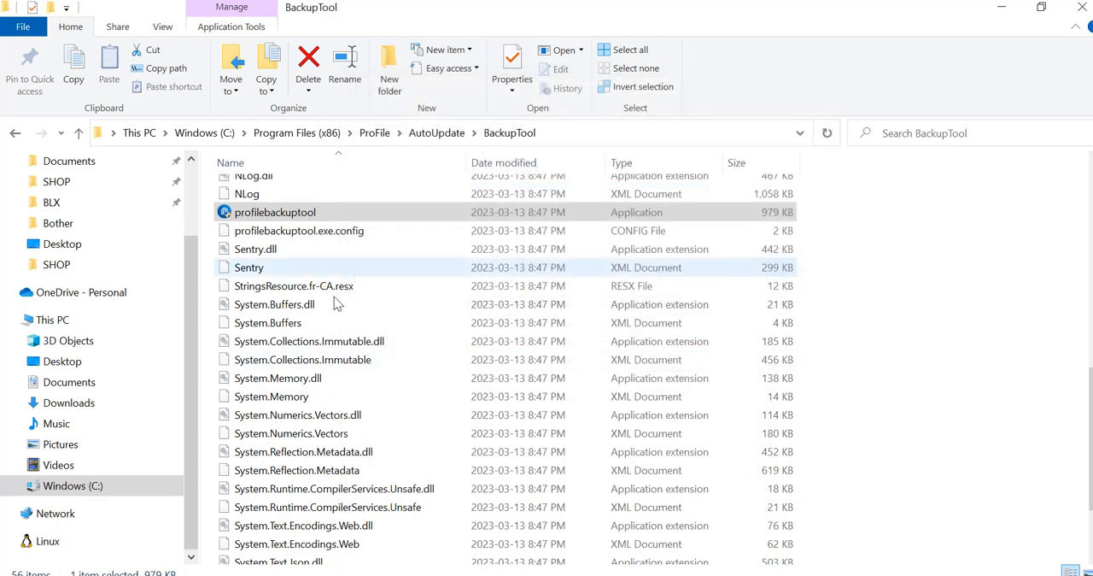
Step: Open the dated ProFileBackup_v2022.5.5 folder inside My ProFile Data backup 3 in Documents
{"action": "left_click", "coordinate": [49, 384]}
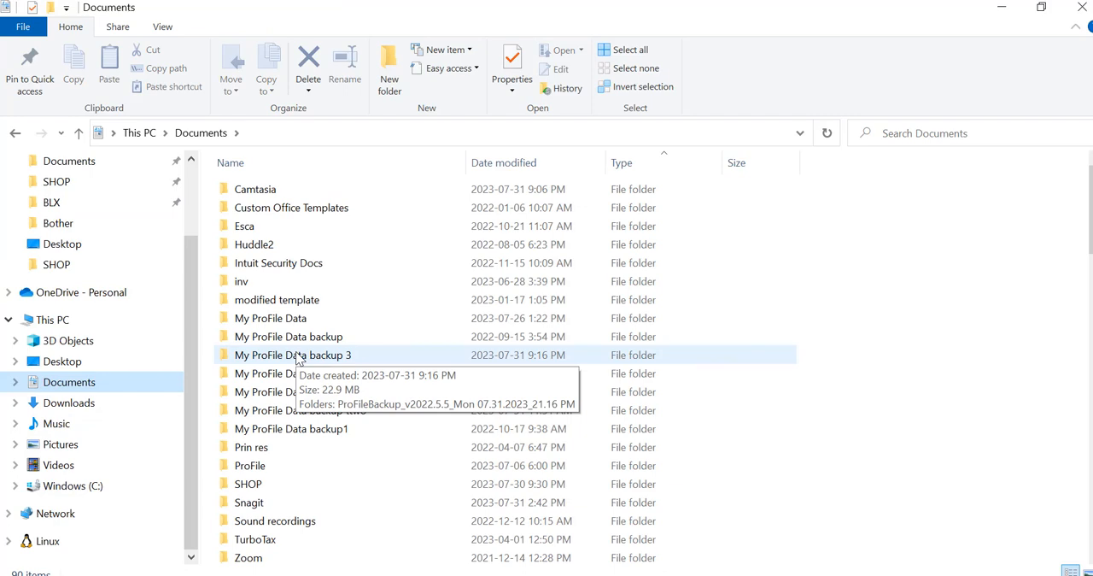
{"action": "double_click", "coordinate": [297, 355]}
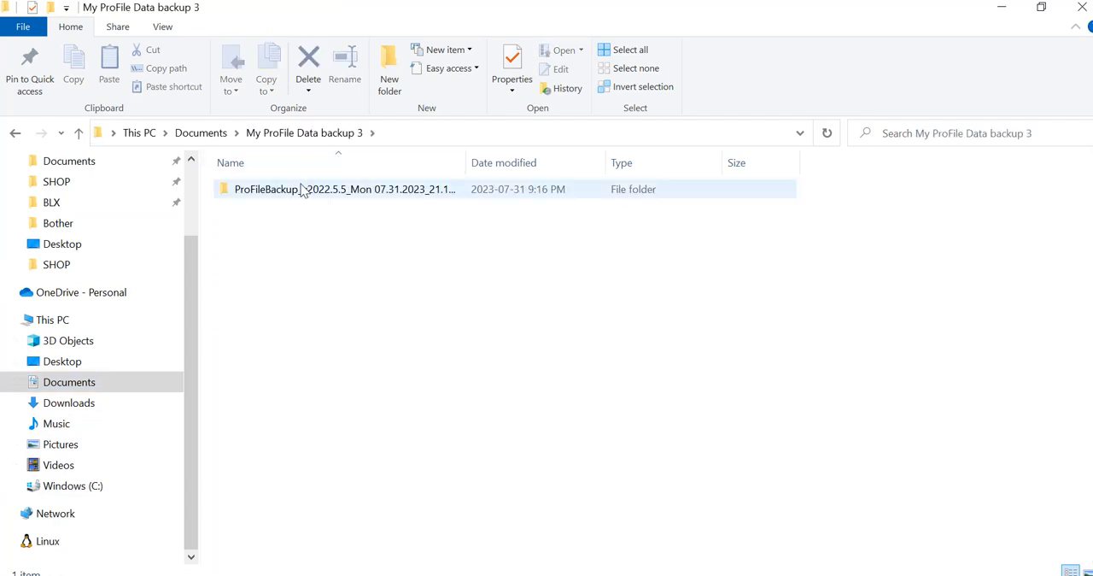
{"action": "double_click", "coordinate": [303, 188]}
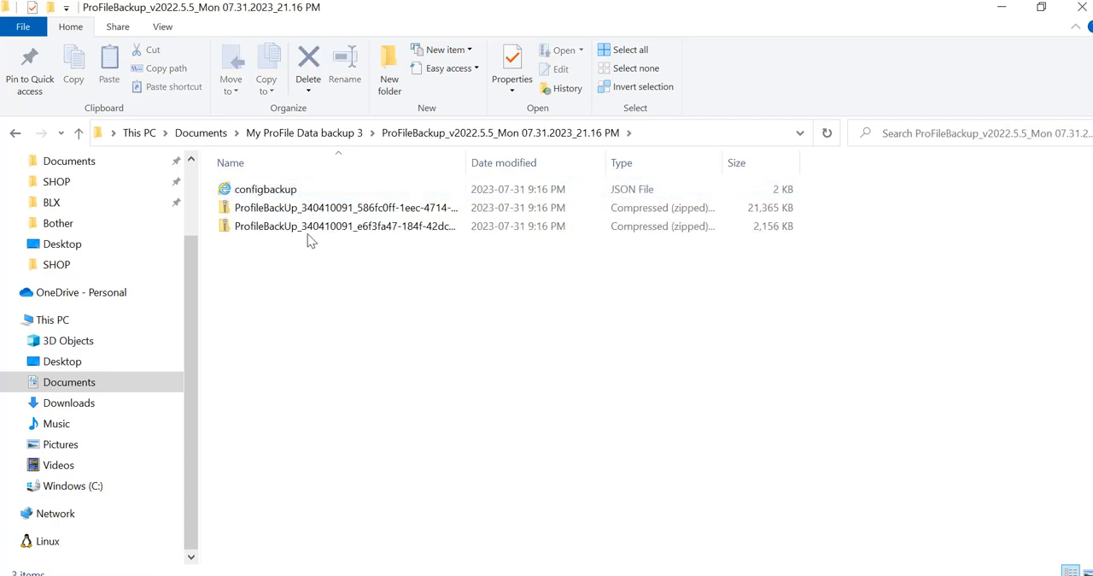
Step: Open the first zipped backup archive and examine the contents of its My ProFile Data folder
{"action": "left_click", "coordinate": [335, 211]}
{"action": "double_click", "coordinate": [335, 213]}
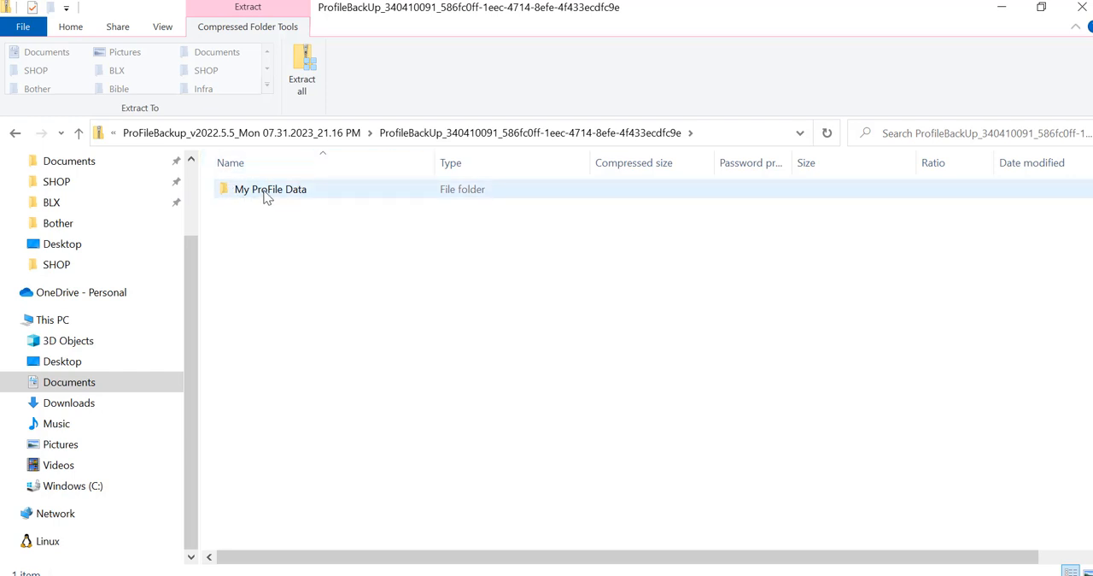
{"action": "double_click", "coordinate": [268, 193]}
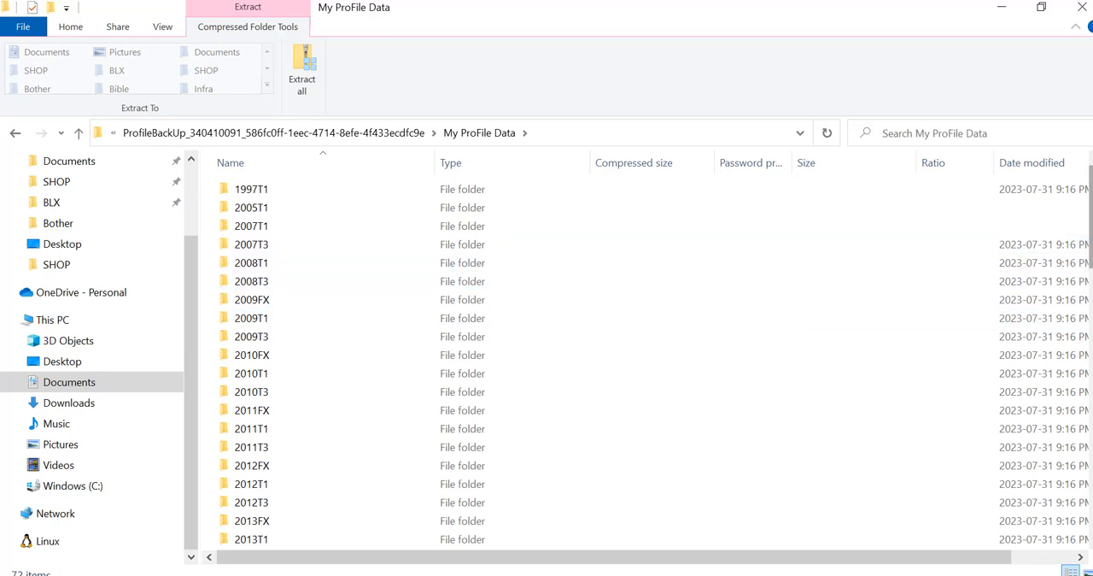
{"action": "mouse_move", "coordinate": [1085, 219]}
{"action": "left_mouse_down"}
{"action": "mouse_move", "coordinate": [1077, 458]}
{"action": "mouse_move", "coordinate": [1080, 239]}
{"action": "left_mouse_up"}
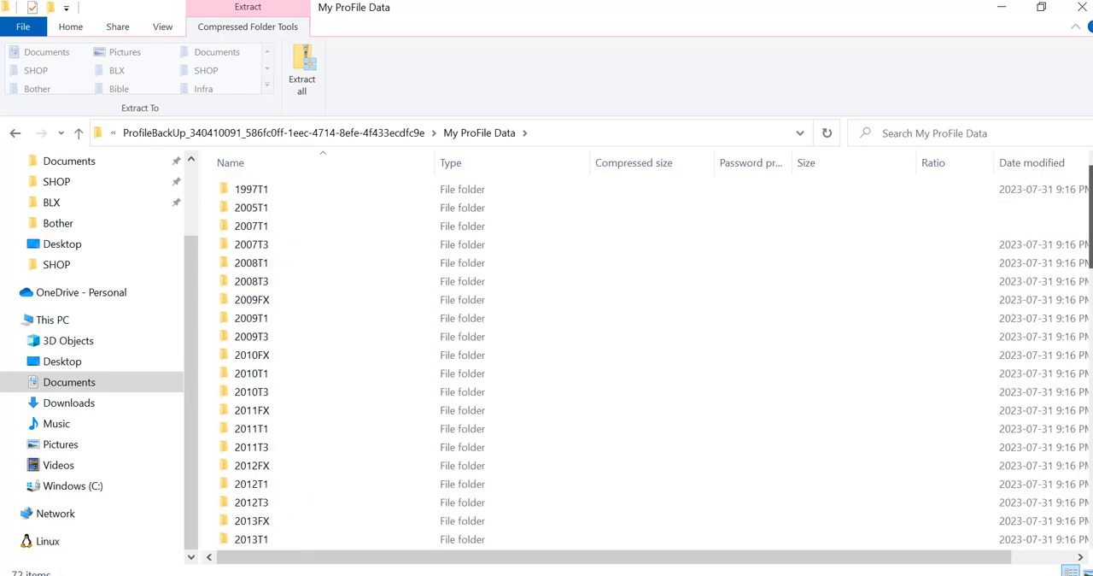